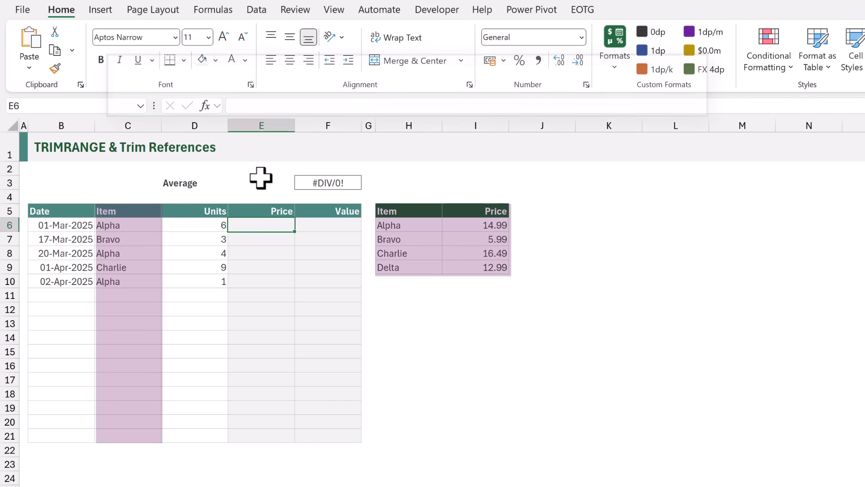
- Enter =XLOOKUP(C6:C21,H6:H9,I6:I9) in E6 so Item prices spill down to row 21
text(=)
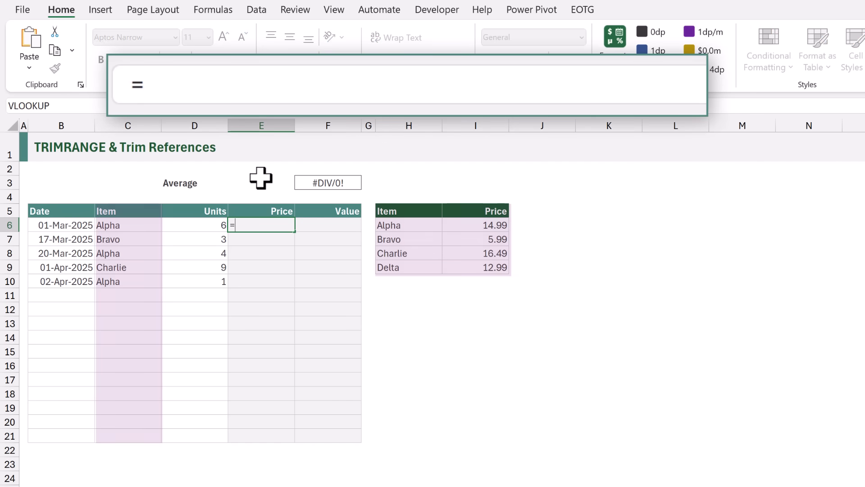
text(XLOOKUP()
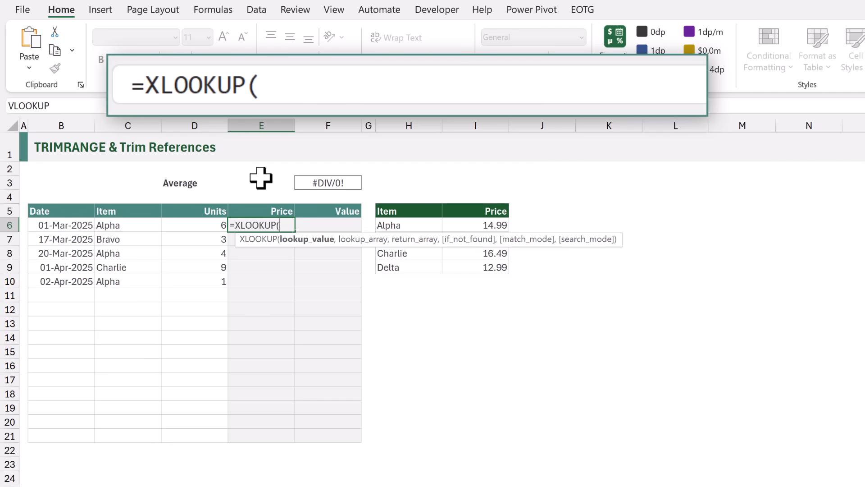
drag(136, 223, 131, 437)
text(,)
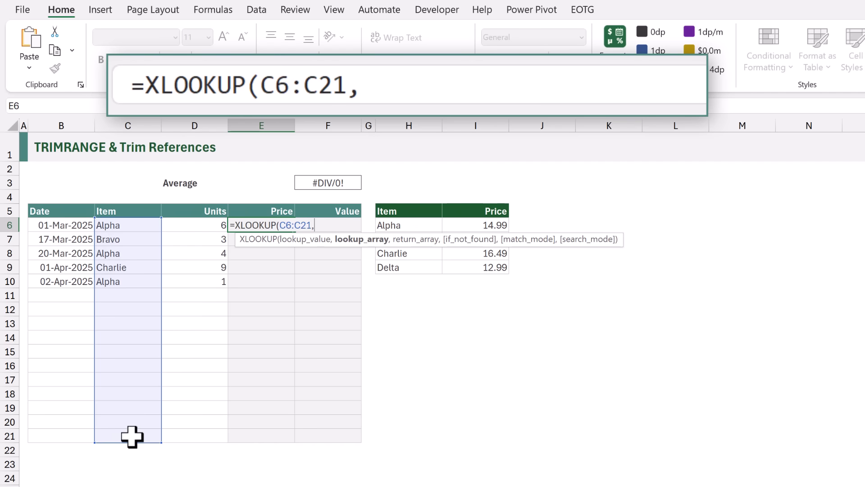
drag(396, 226, 408, 271)
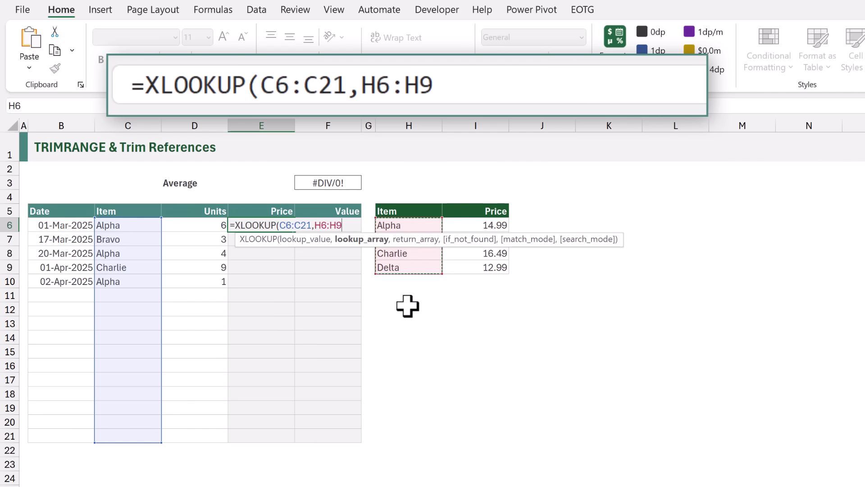
text(,)
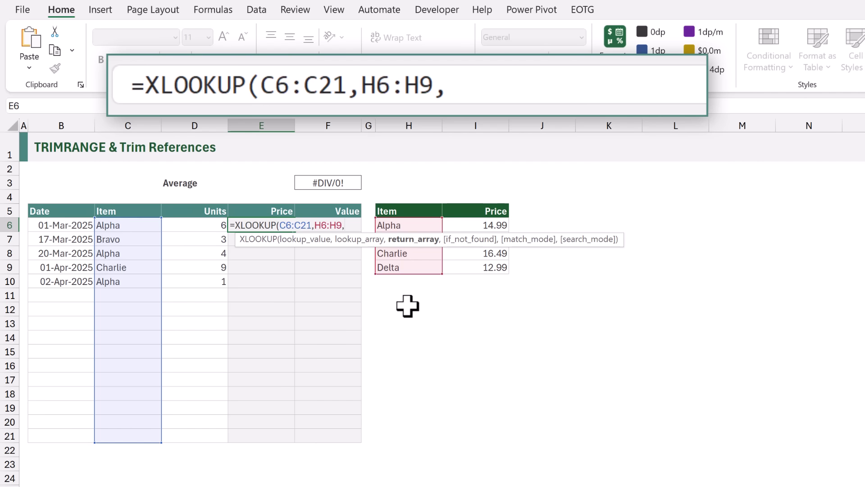
click(471, 226)
drag(471, 226, 470, 270)
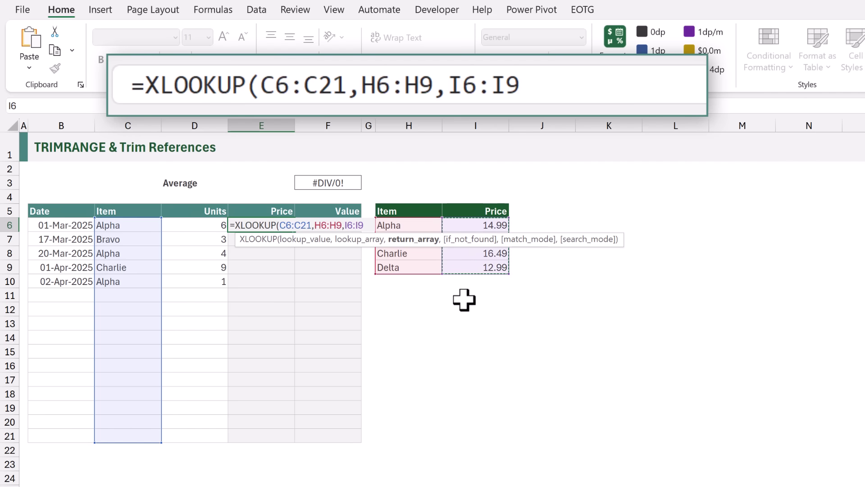
text())
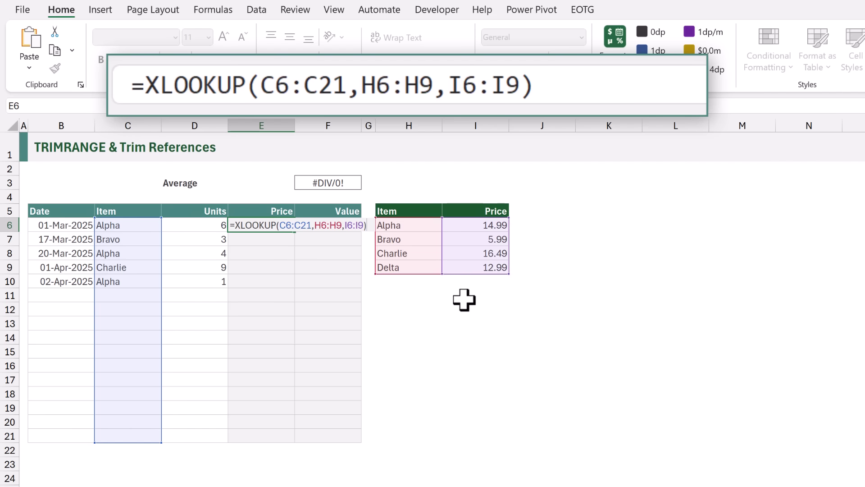
key(ctrl+Return)
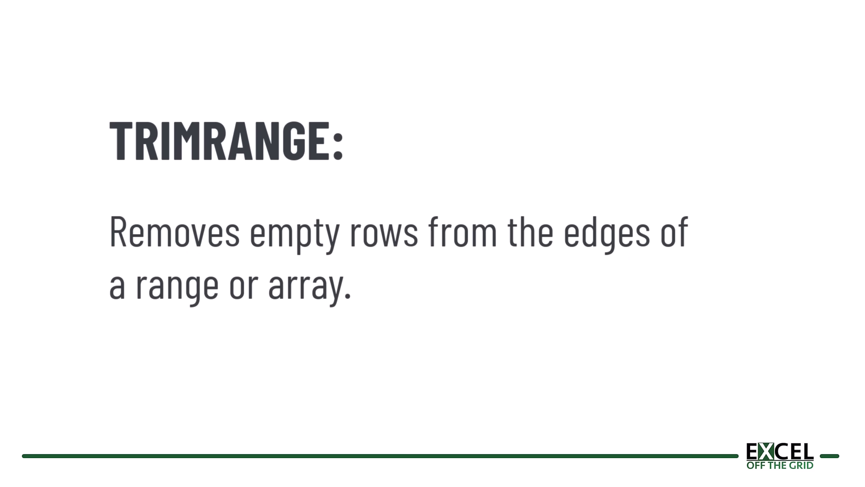
- Reopen the Price formula in E6 for editing
double_click(268, 223)
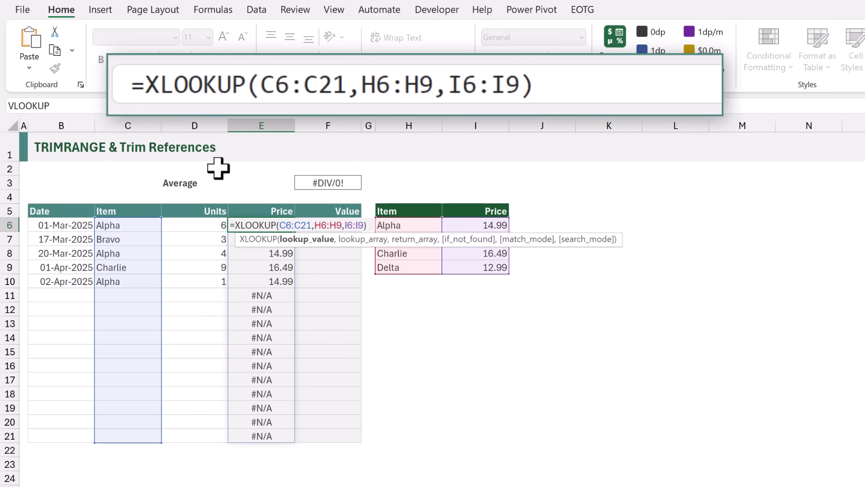
- Wrap the lookup values as TRIMRANGE(C6:C21) so prices spill for only the five sales rows
text(TRIMRAN)
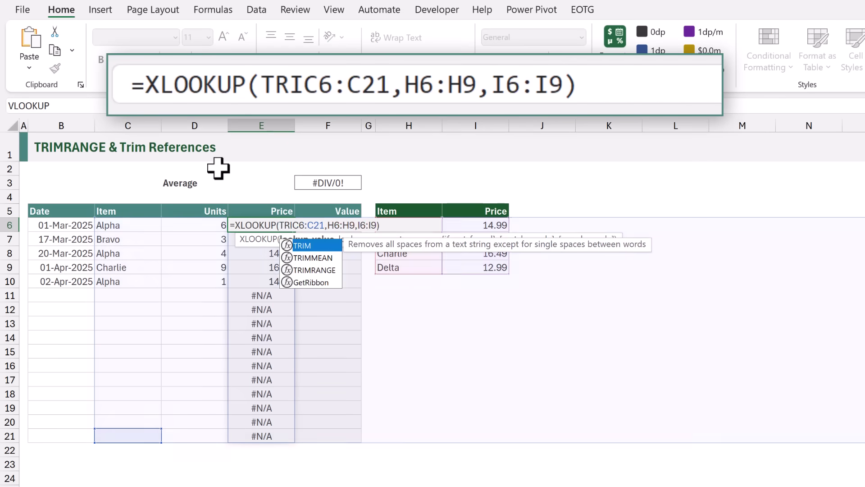
text(GE()
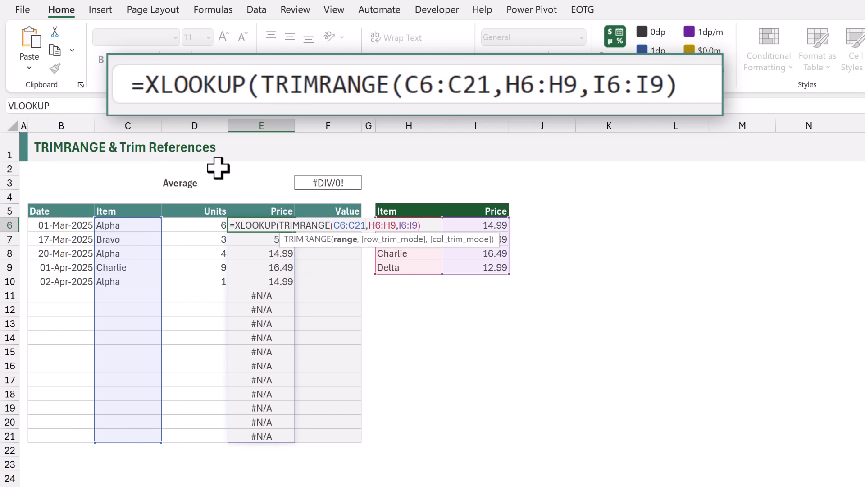
text(,)
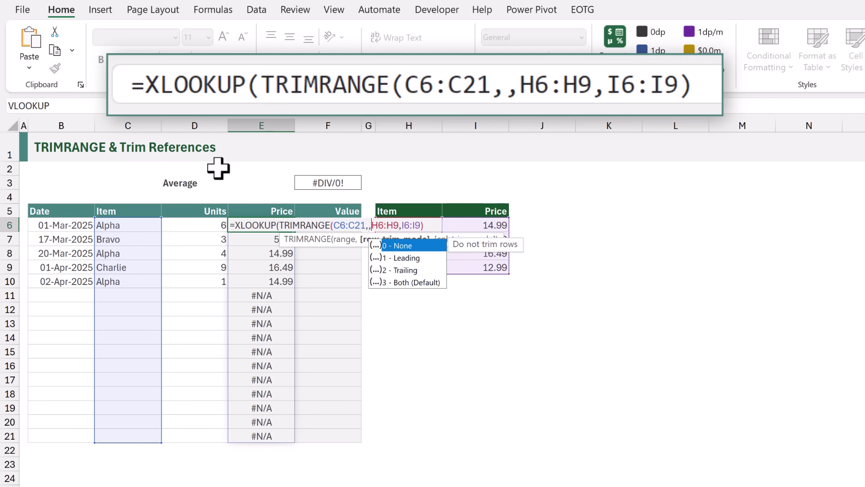
text(,)
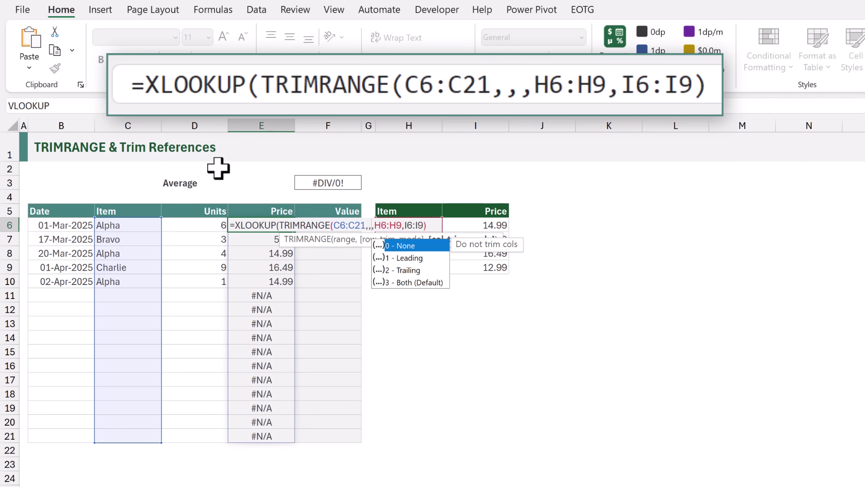
key(BackSpace)
key(BackSpace)
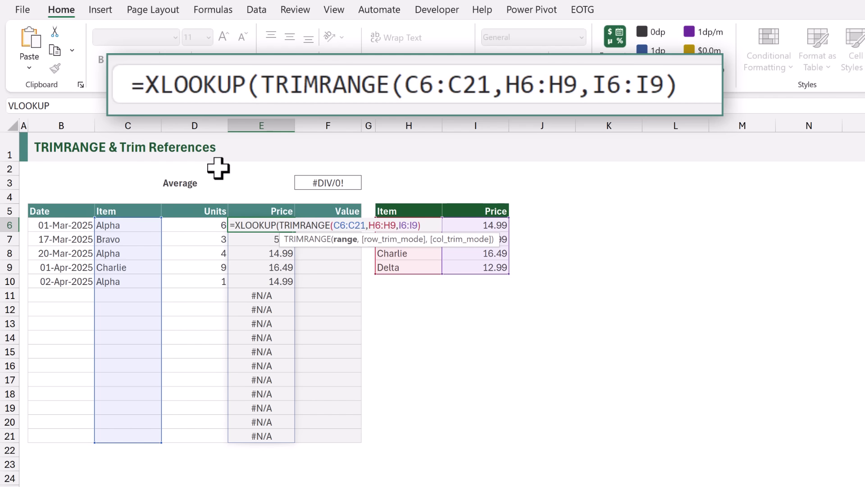
text(),)
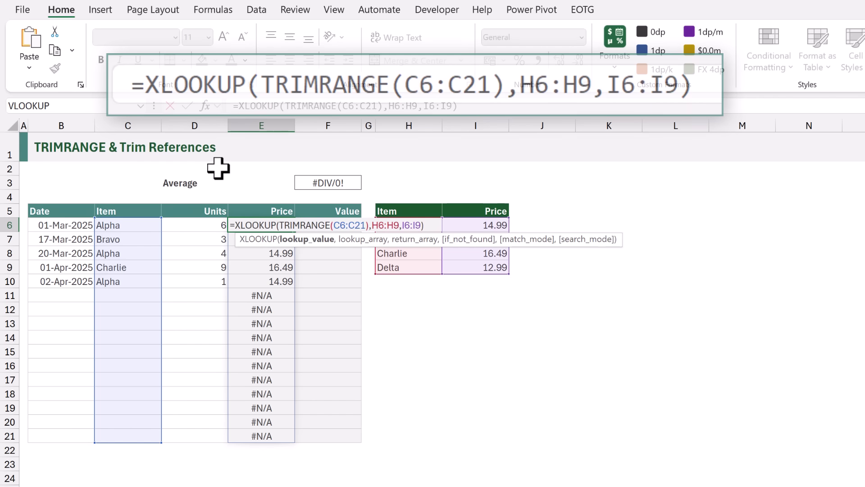
key(ctrl+Return)
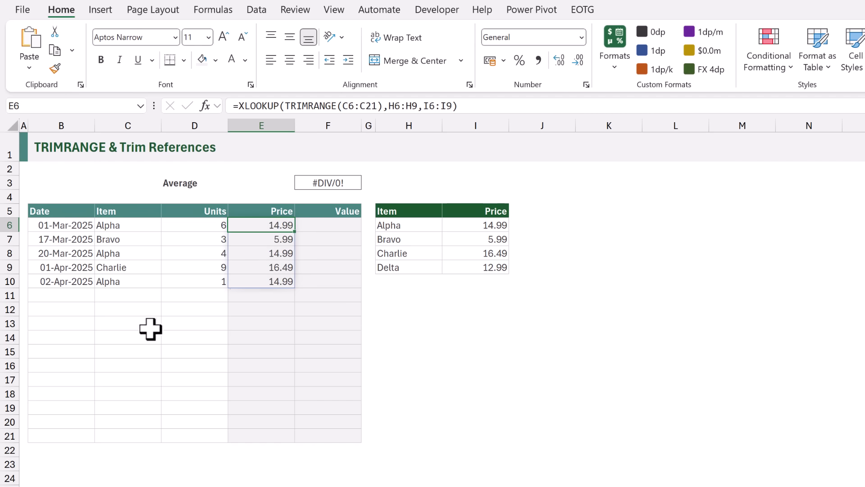
click(145, 349)
click(165, 353)
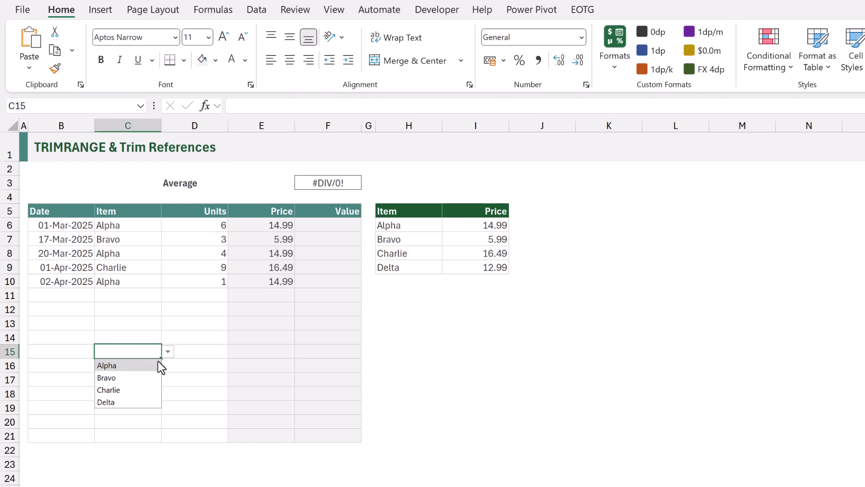
click(138, 401)
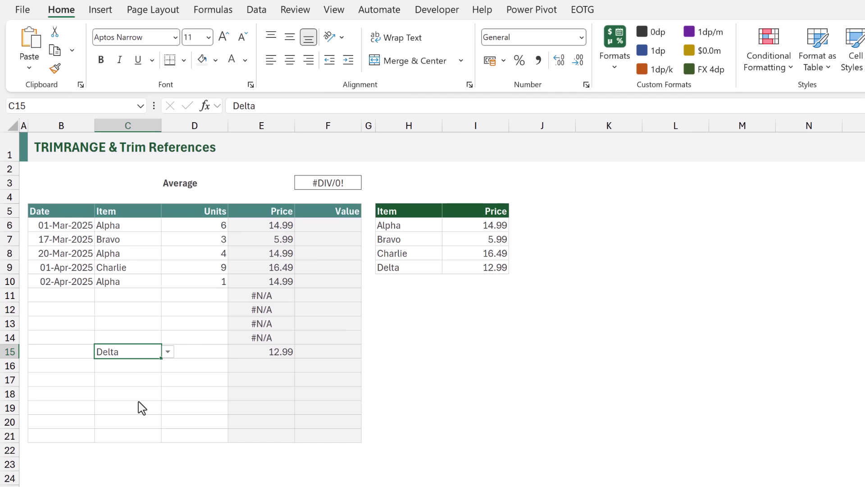
key(Delete)
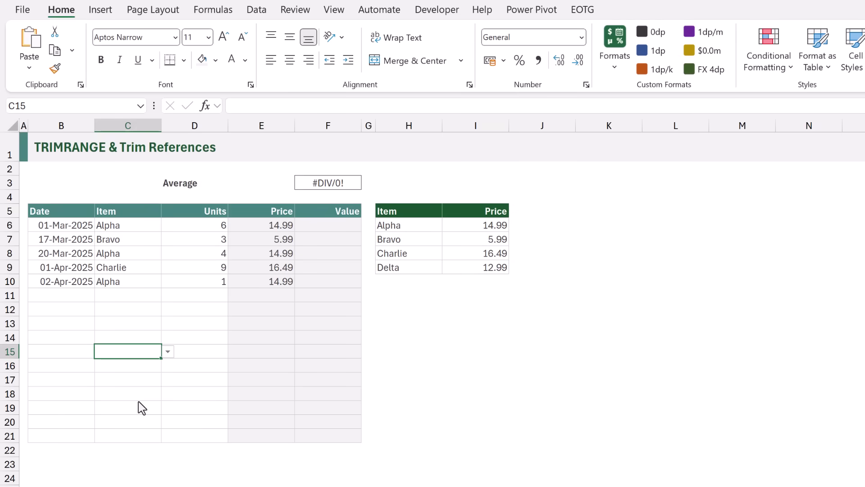
click(321, 226)
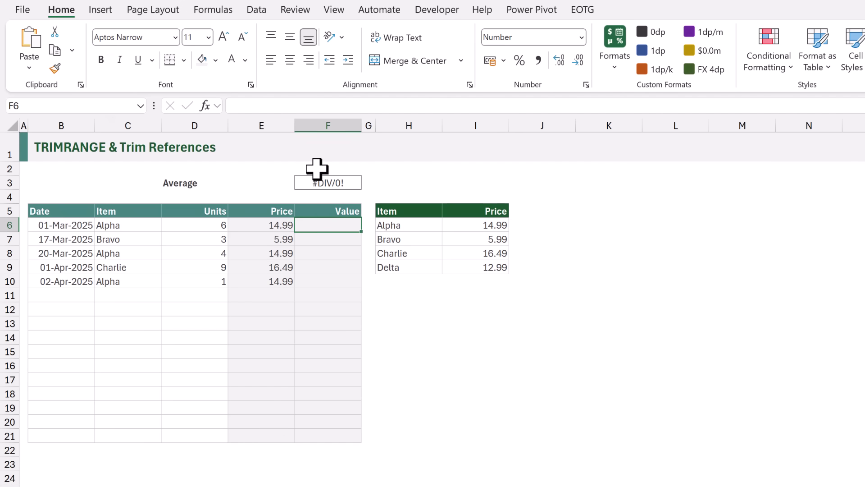
- Enter =D6:D21*E6:E21 in F6, then compare the averages of F6:F10 and F6:F21
text(=)
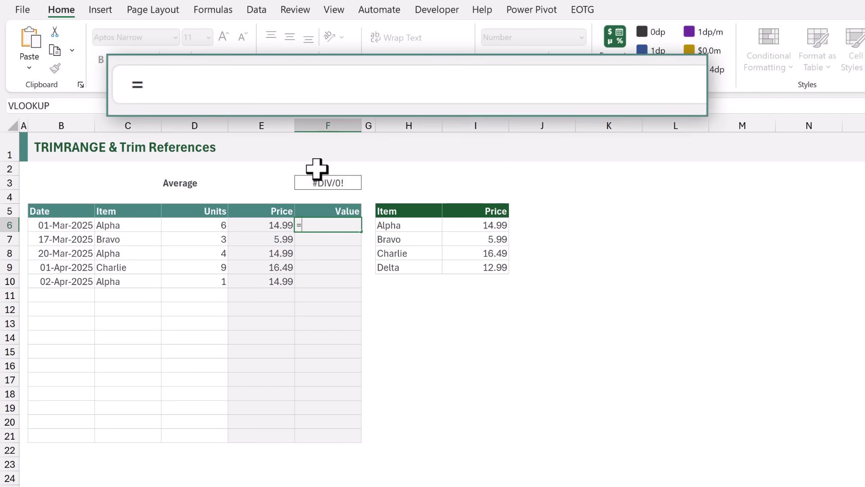
drag(218, 226, 199, 434)
text(*)
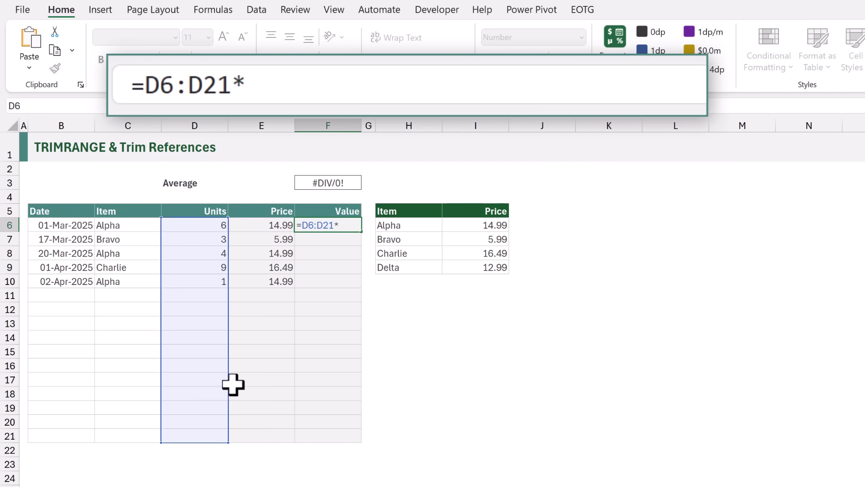
drag(276, 225, 266, 434)
key(Return)
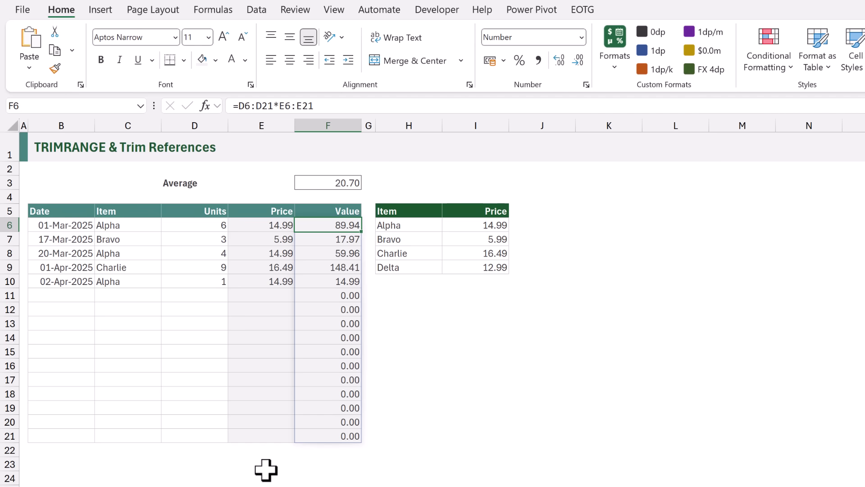
drag(340, 239, 341, 276)
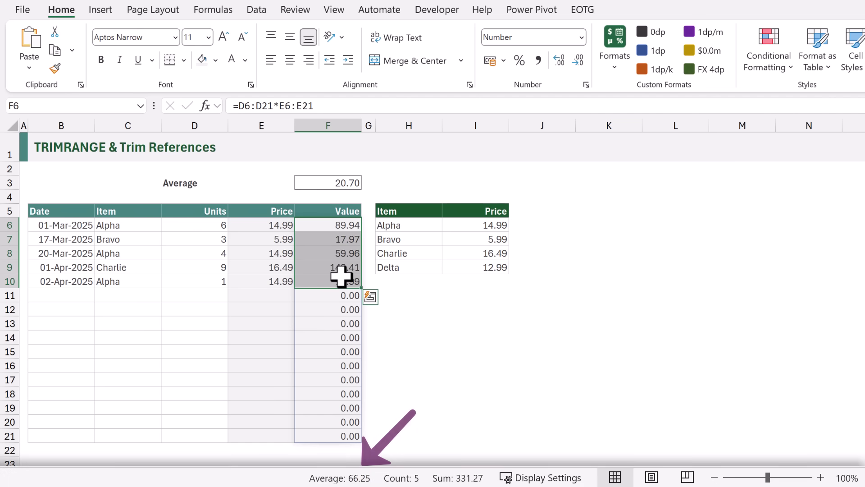
drag(340, 230, 334, 434)
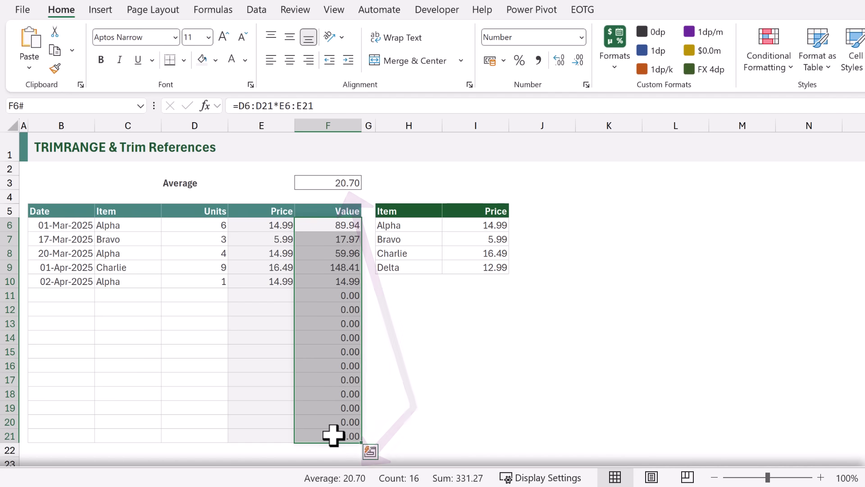
- Change the Value formula in F6 to =D6:.D21*E6# so only five values spill
double_click(338, 225)
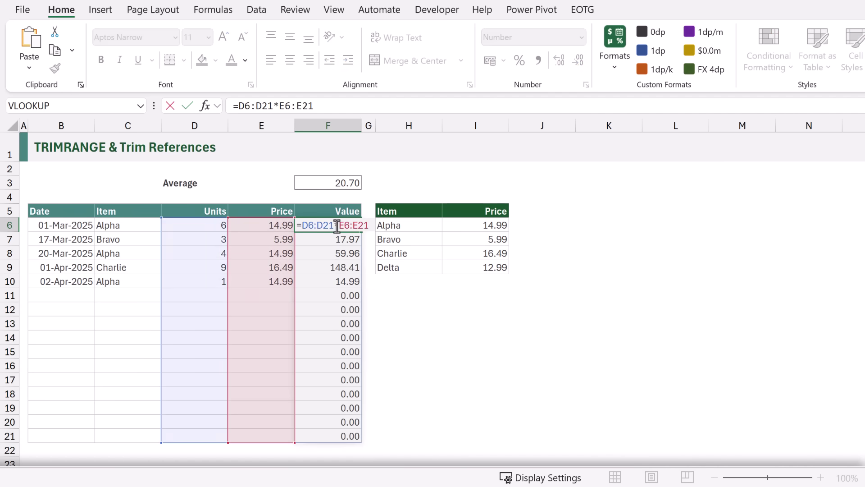
click(317, 225)
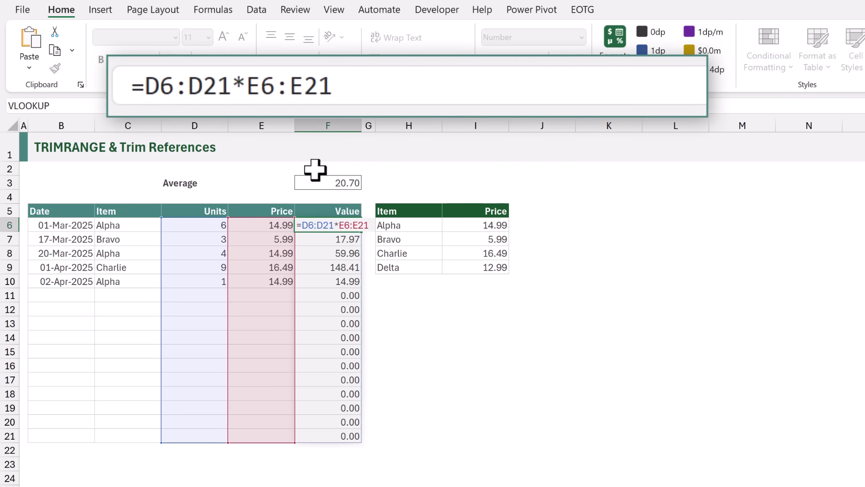
text(.)
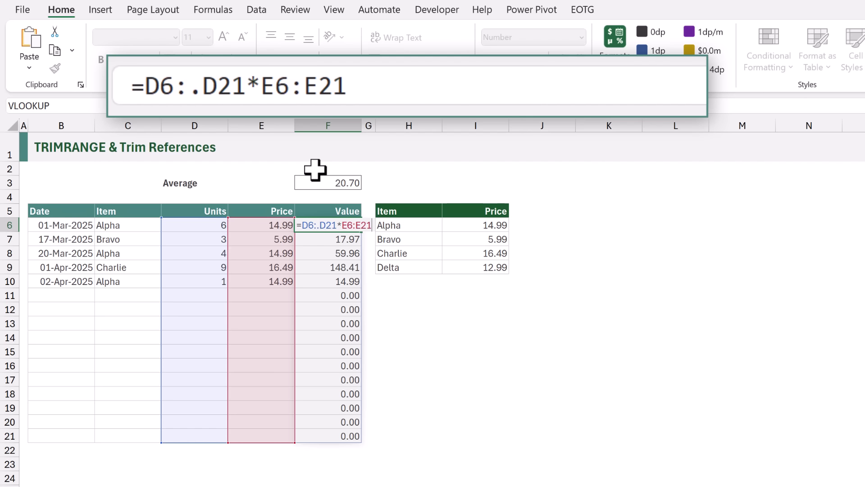
key(BackSpace)
key(BackSpace)
key(BackSpace)
key(BackSpace)
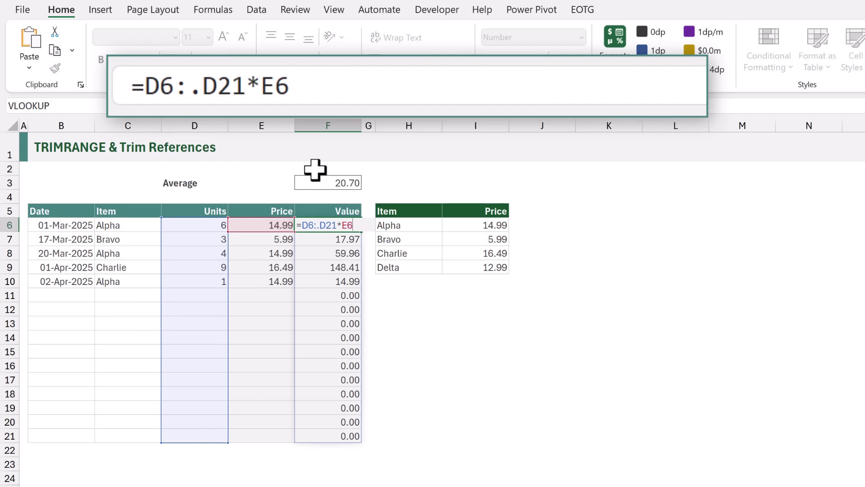
text(#)
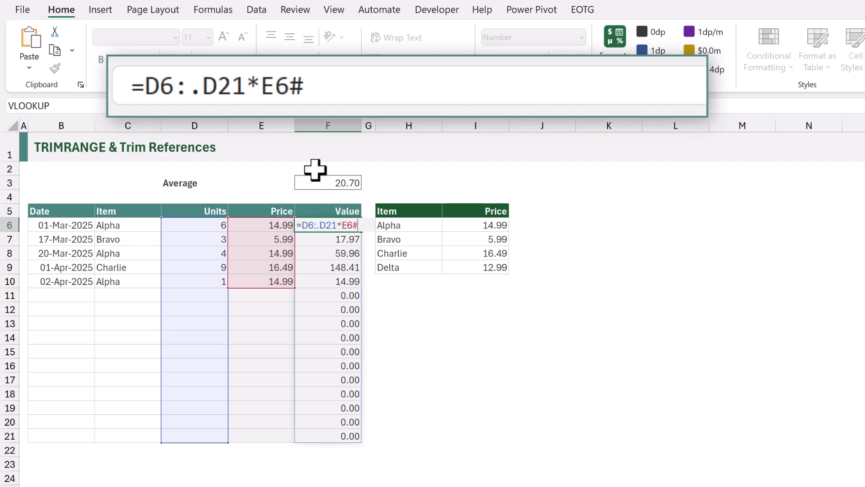
key(ctrl+Return)
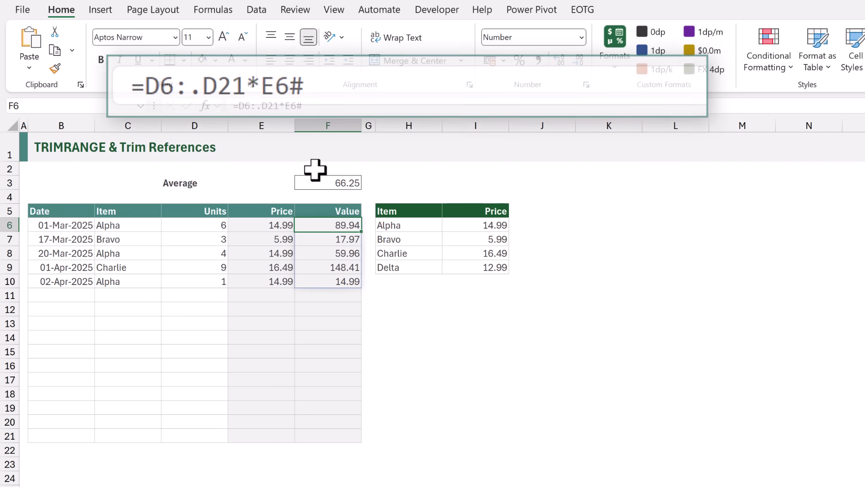
- Add row 11 dated 03/04/2025 for Delta with 10 units
click(74, 292)
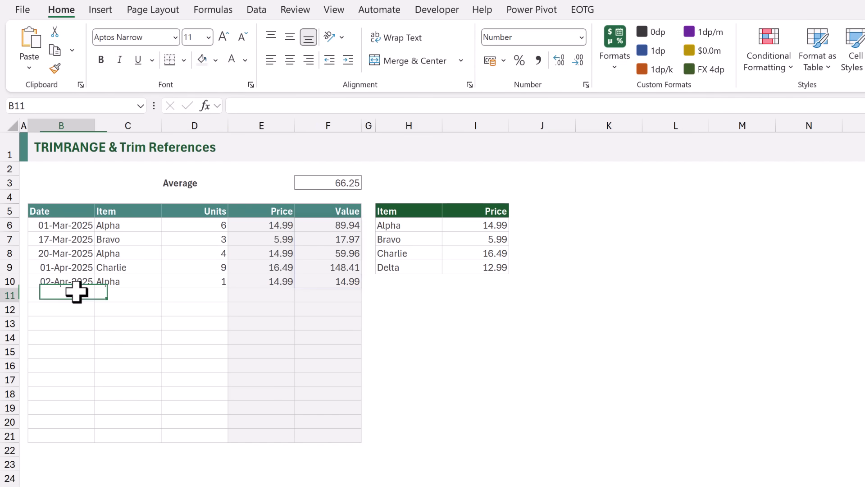
text(03/)
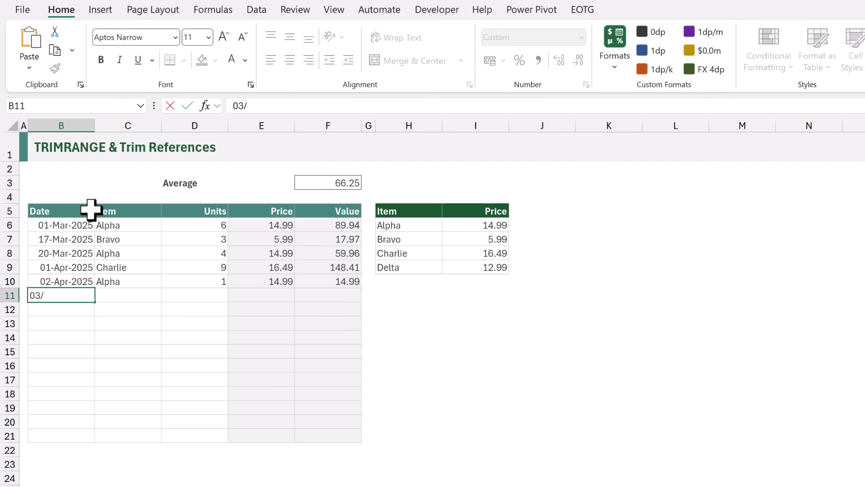
text(04/2025)
key(Tab)
text(De)
key(Tab)
text(10)
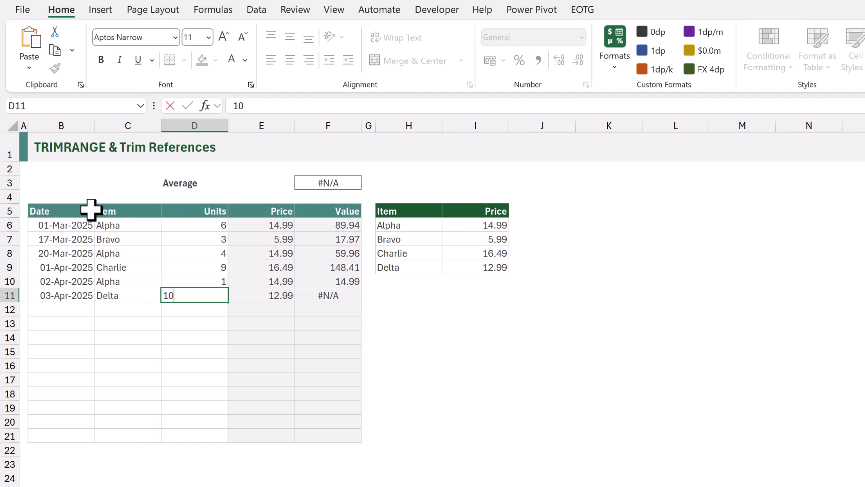
key(ctrl+Return)
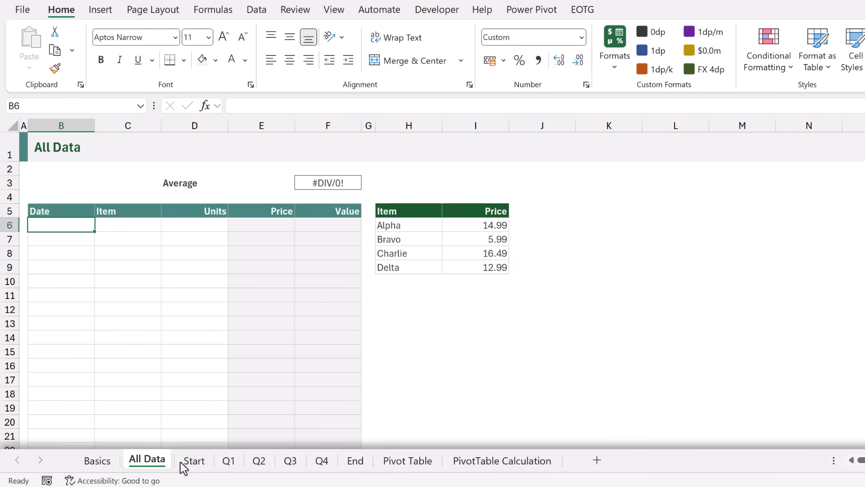
click(228, 465)
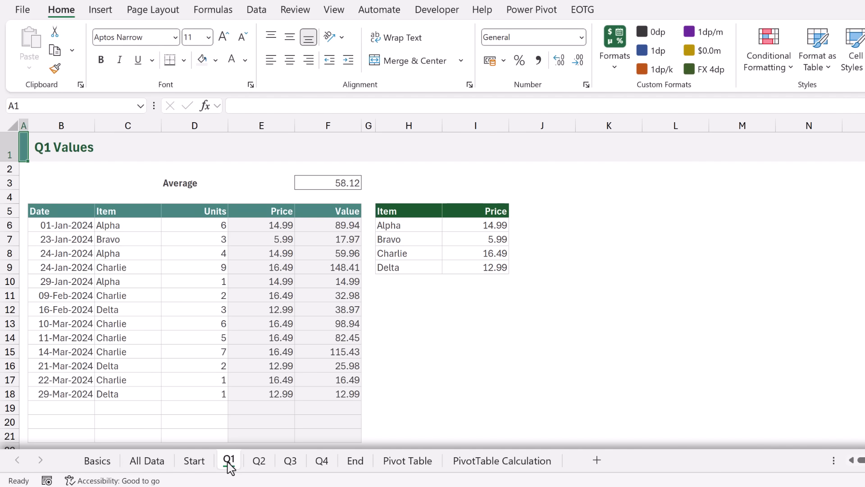
click(261, 463)
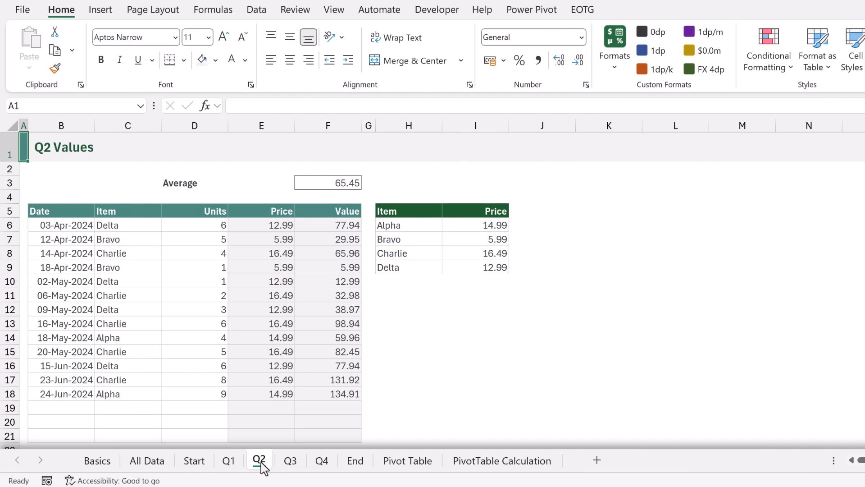
click(291, 466)
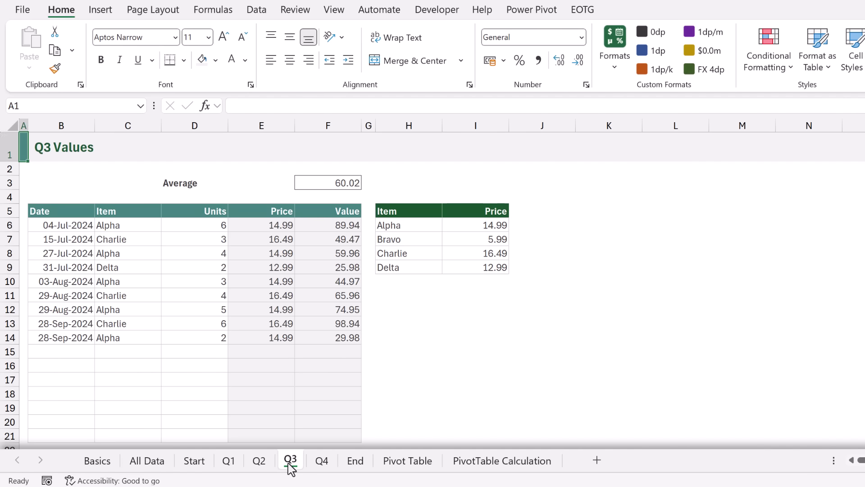
click(327, 467)
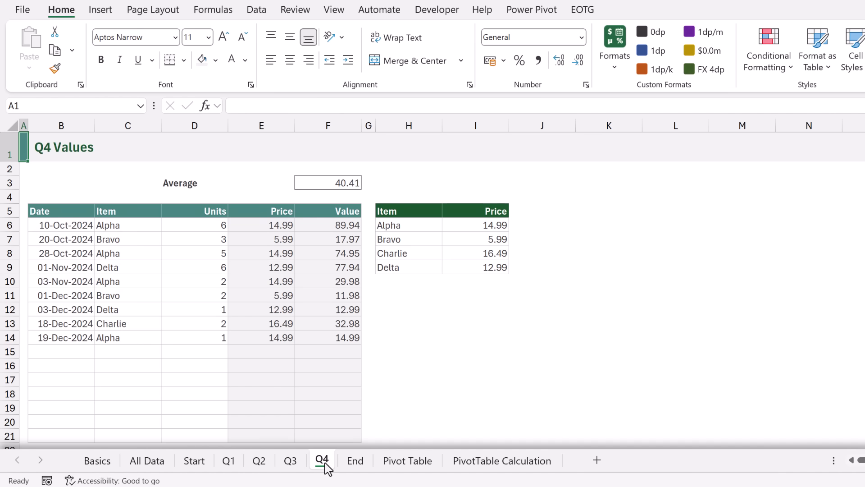
click(195, 464)
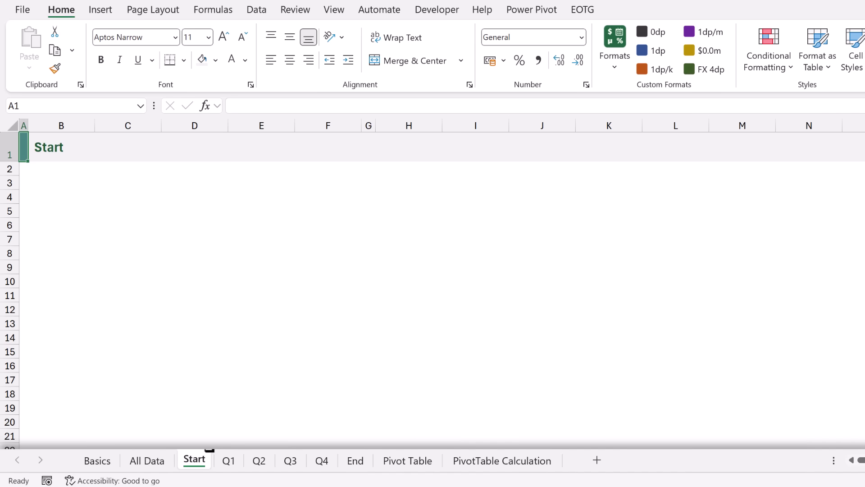
click(355, 464)
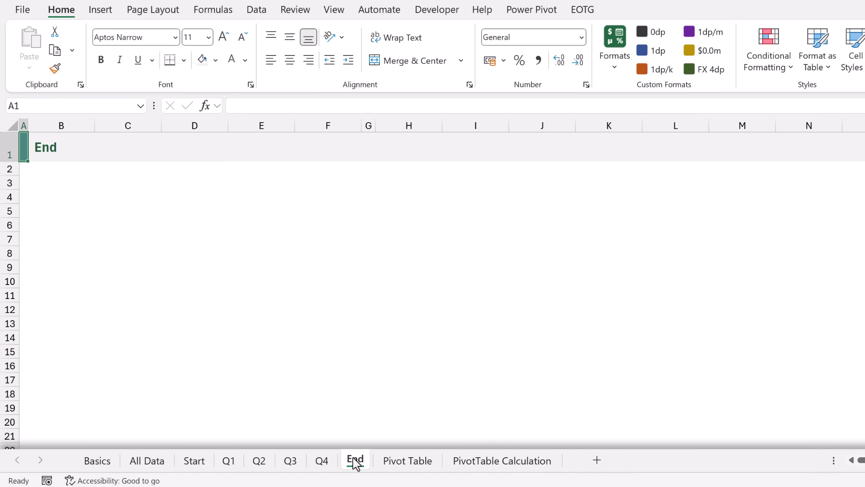
click(149, 464)
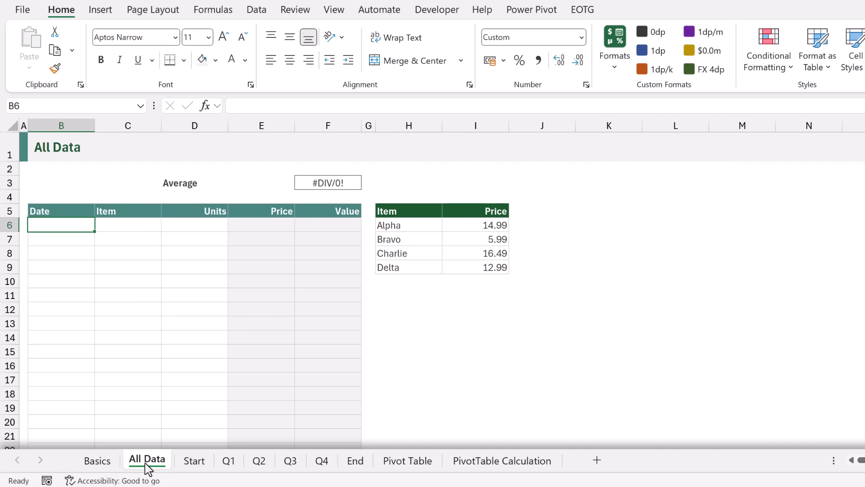
- Enter =VSTACK(Start:End!B6:F21) in B6 of All Data to stack every sheet's data
text(=)
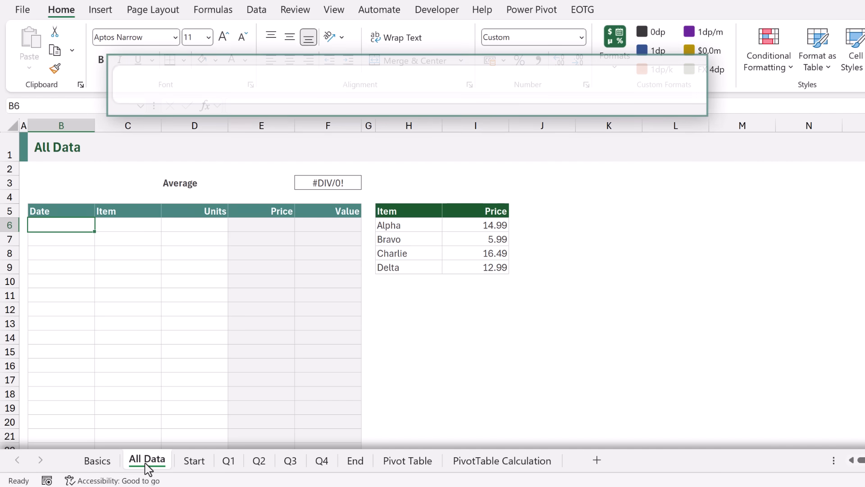
text(VS)
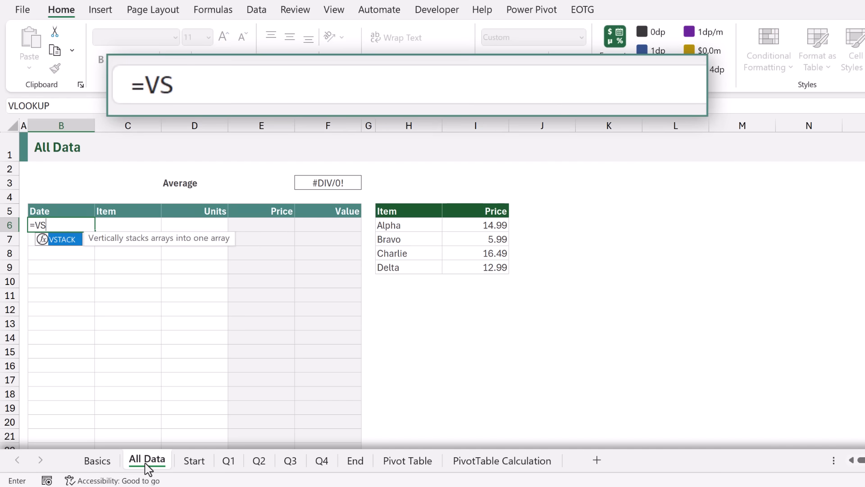
text(TACK()
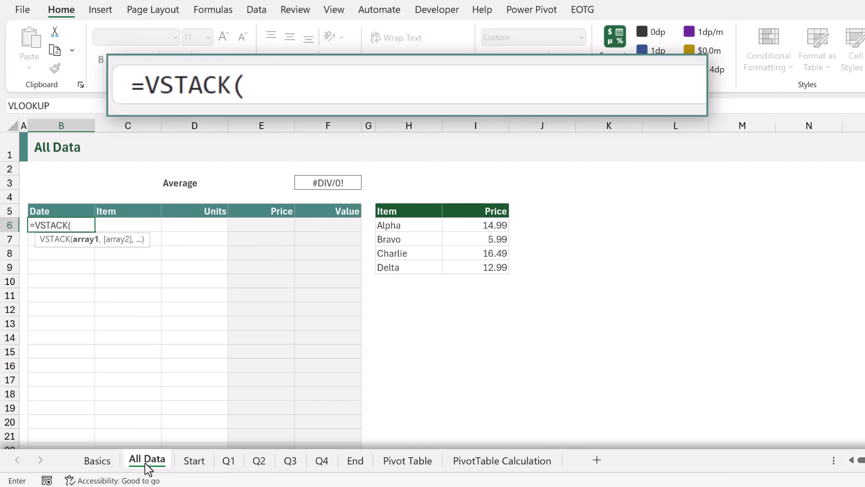
click(195, 464)
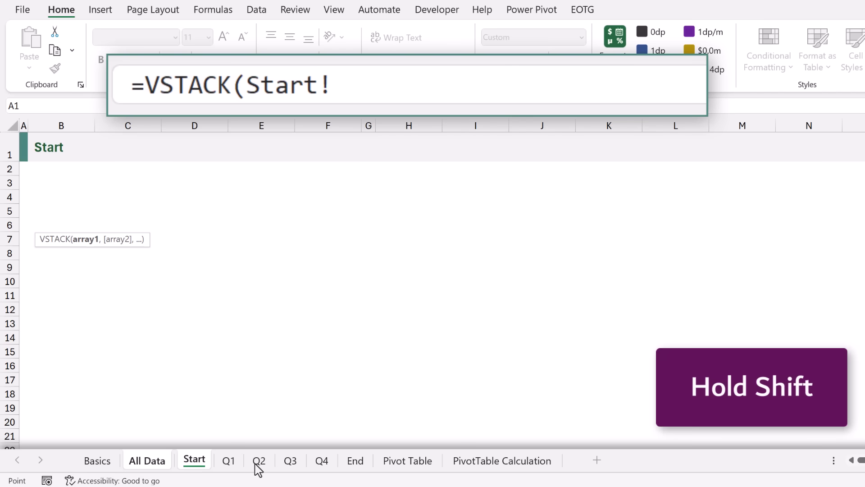
shift+click(355, 464)
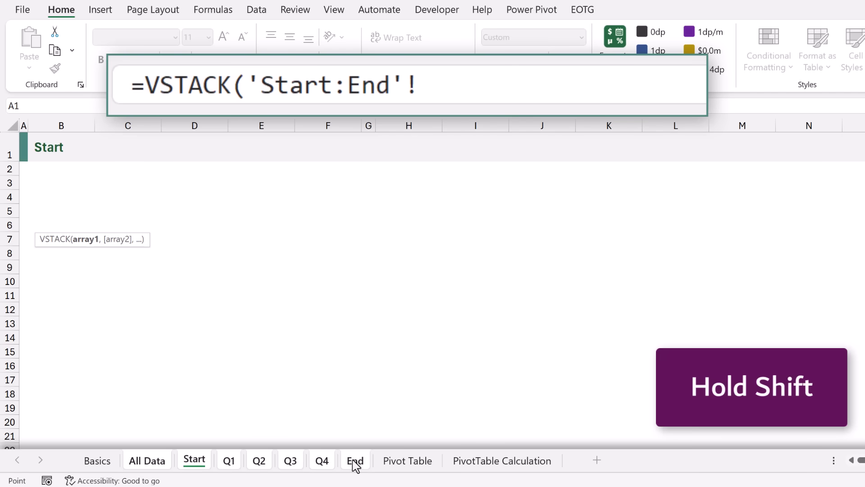
drag(56, 225, 299, 431)
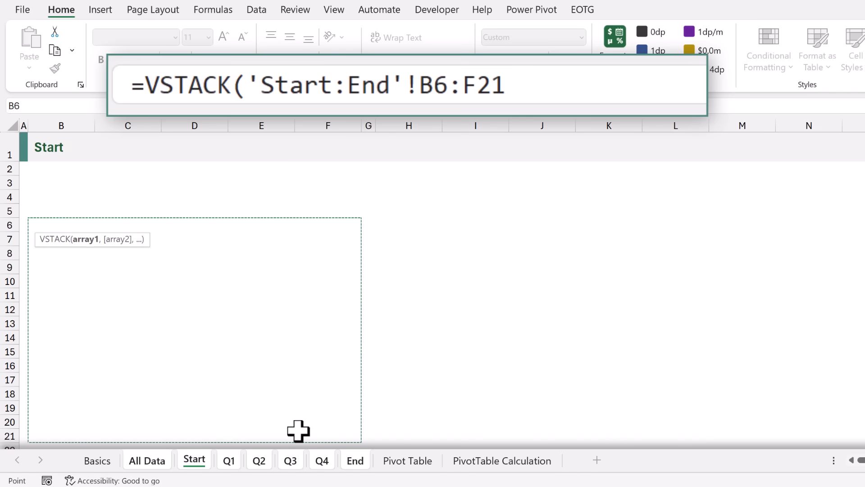
text())
key(Return)
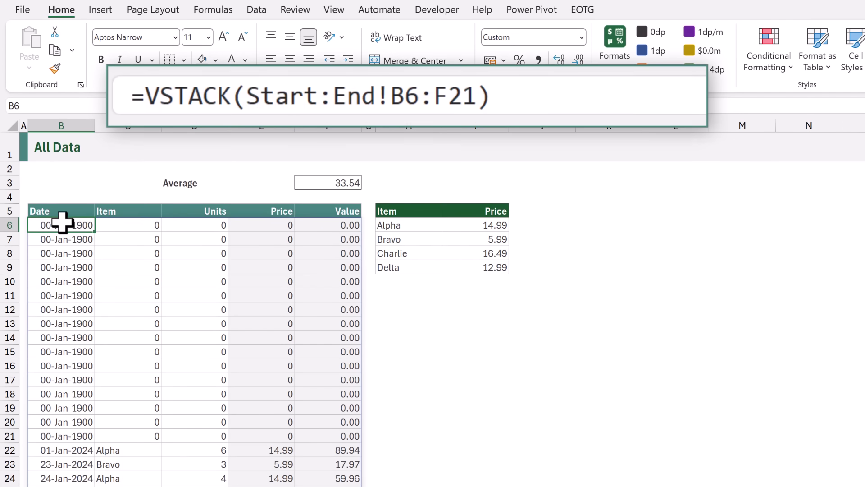
- Wrap the stack formula in SORT so All Data rows are ordered by date
double_click(62, 222)
text(SORT()
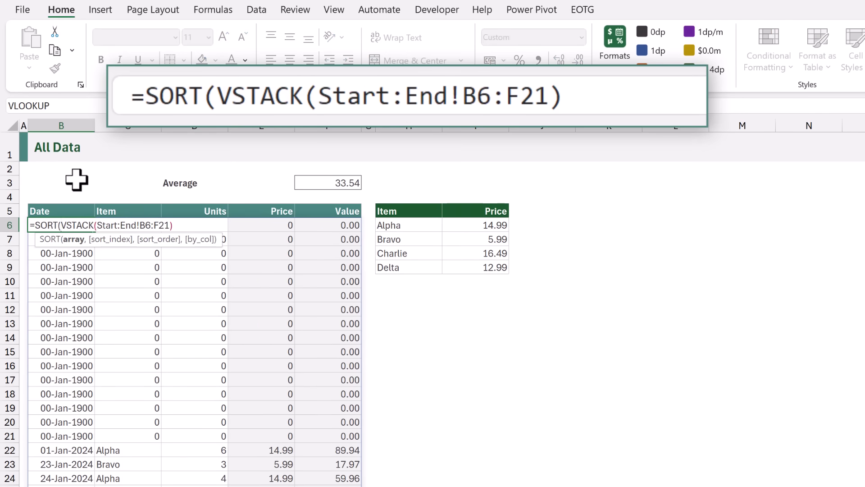
text())
key(ctrl+Return)
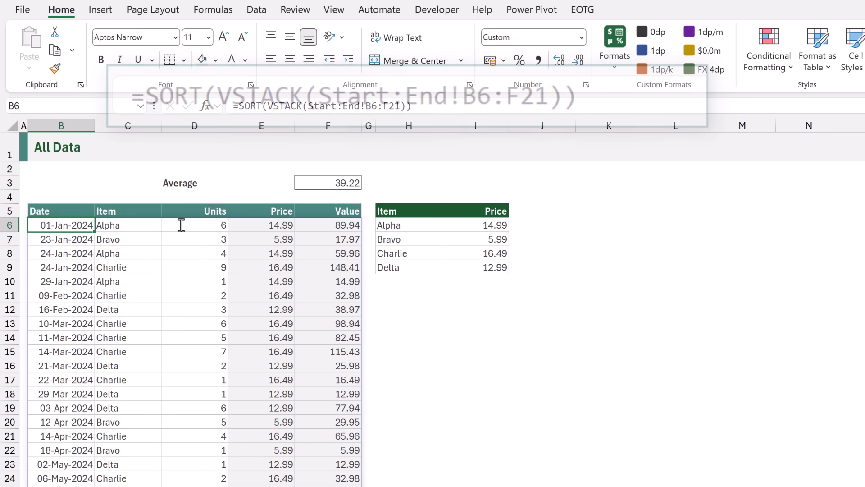
scroll(183, 230, down, 15)
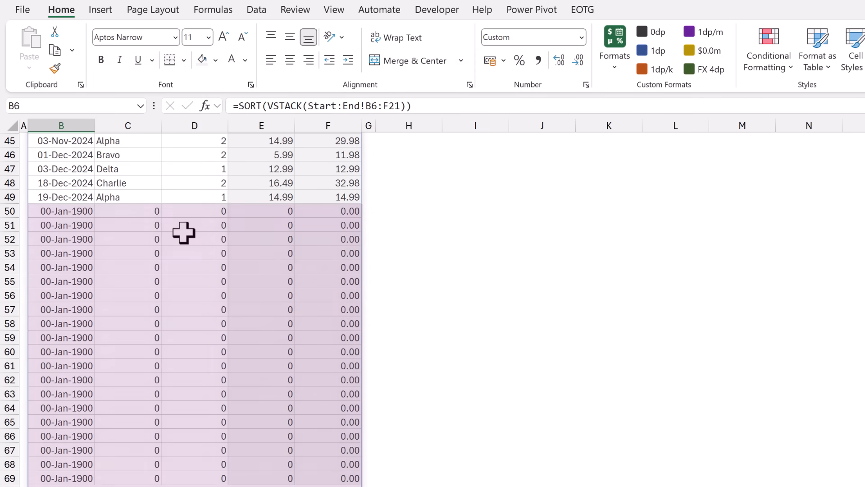
scroll(184, 232, up, 5)
scroll(183, 232, up, 10)
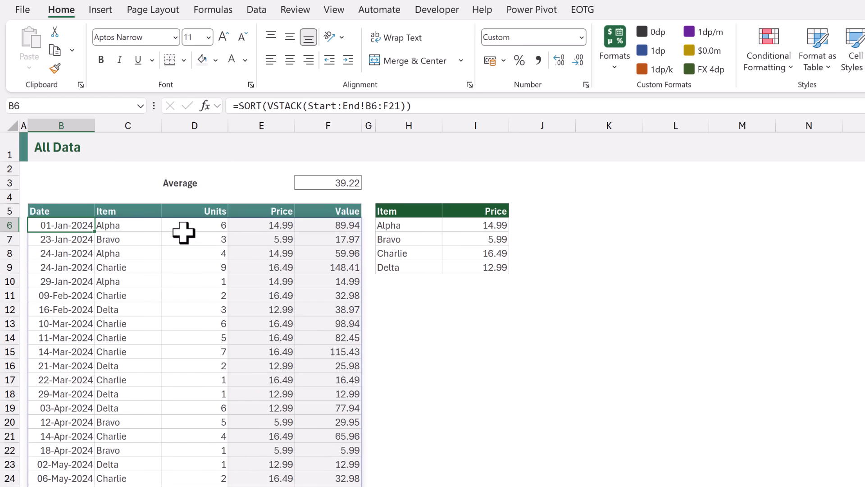
- Wrap the formula in TRIMRANGE to drop the empty 00-Jan-1900 rows
double_click(43, 227)
click(35, 225)
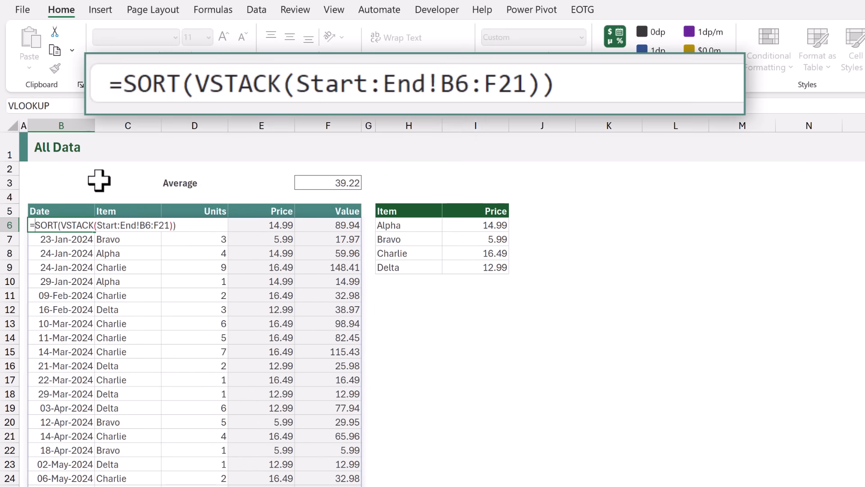
text(TRIMRAN)
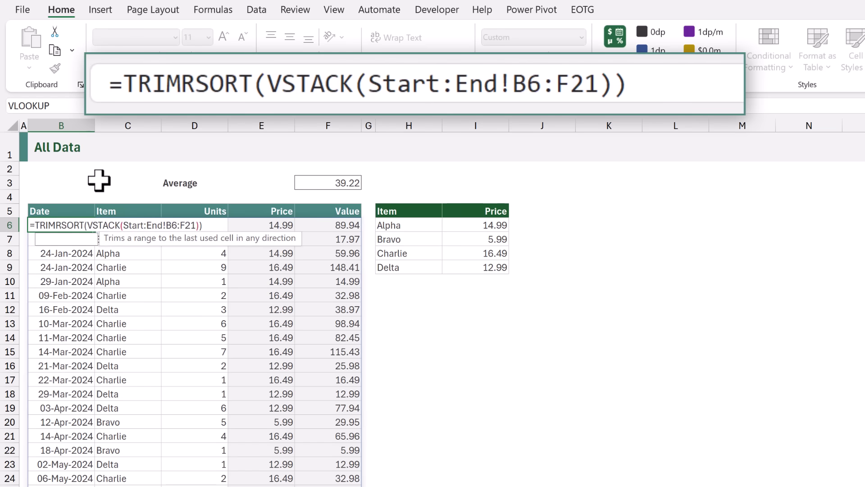
text(GE)
text(()
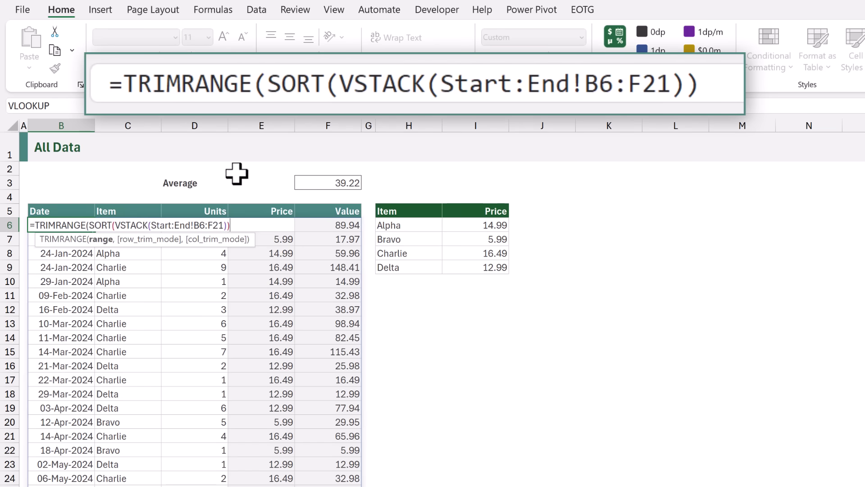
key(ctrl+Return)
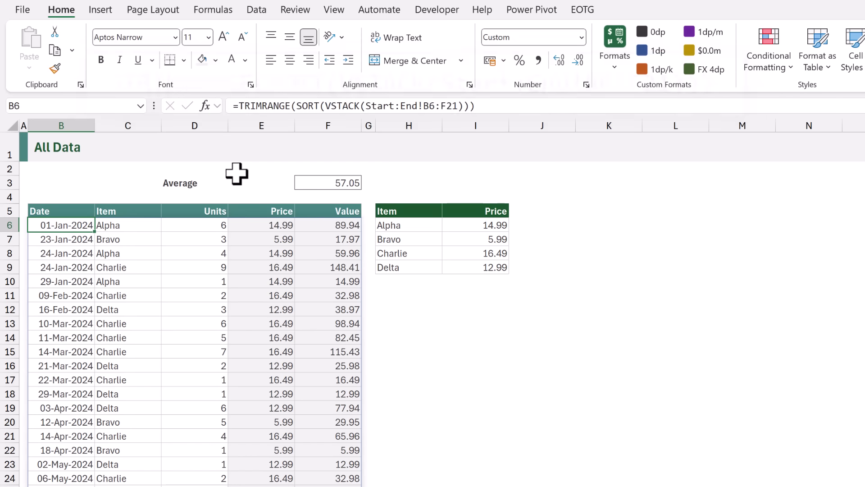
- Scroll the Pivot Table sheet to view the Value sums by item
scroll(232, 184, down, 11)
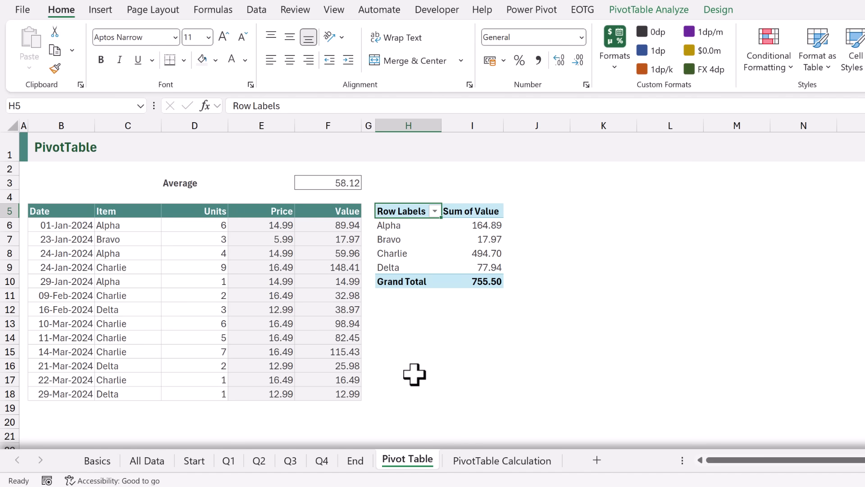
- Enter ='Pivot Table'!H.:.I in B3 of PivotTable Calculation to mirror the pivot's rows
click(514, 464)
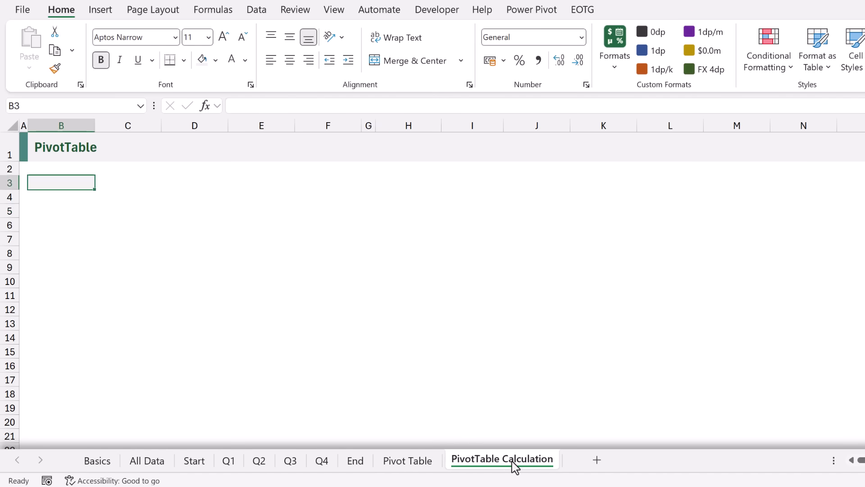
text(=)
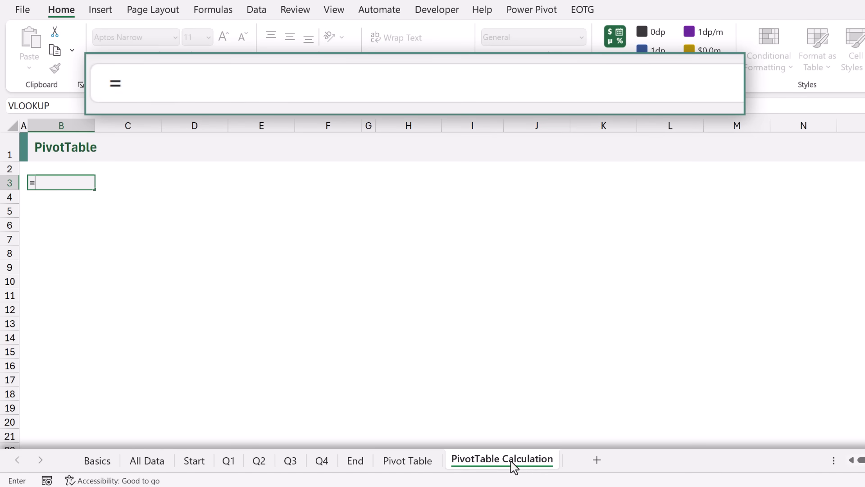
click(421, 464)
drag(414, 124, 465, 121)
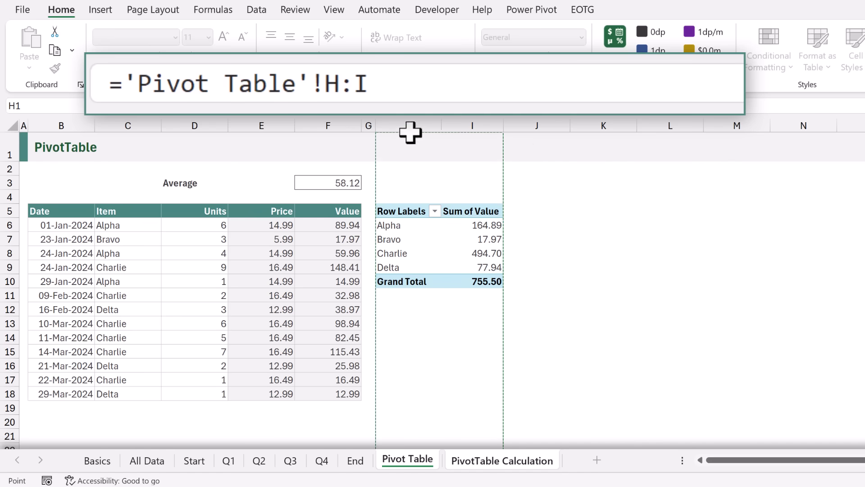
click(338, 90)
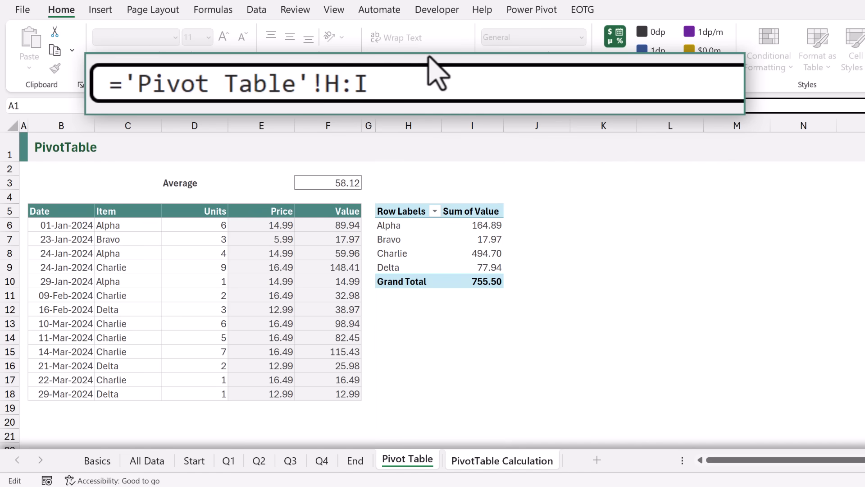
text(.:.)
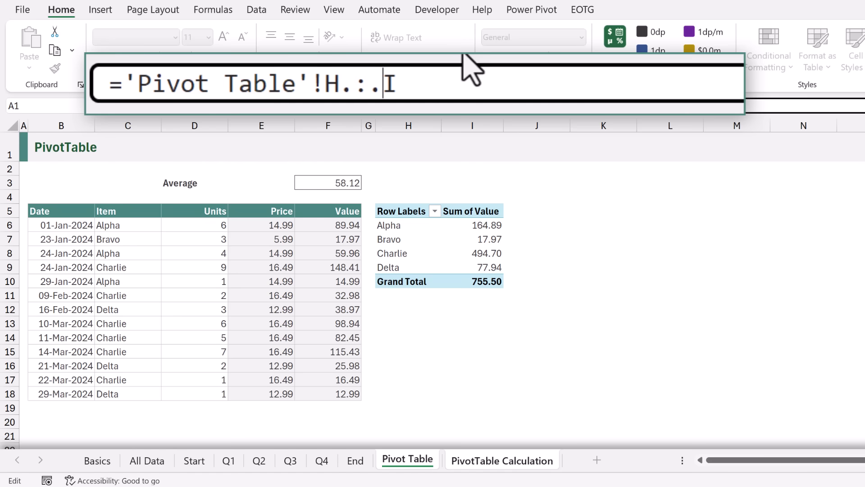
key(ctrl+Return)
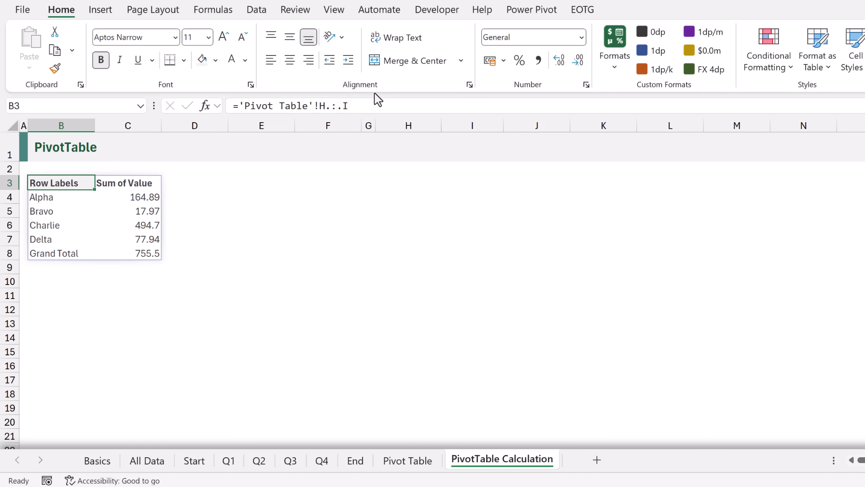
- Insert an Item slicer for the pivot table on the Pivot Table sheet
click(401, 461)
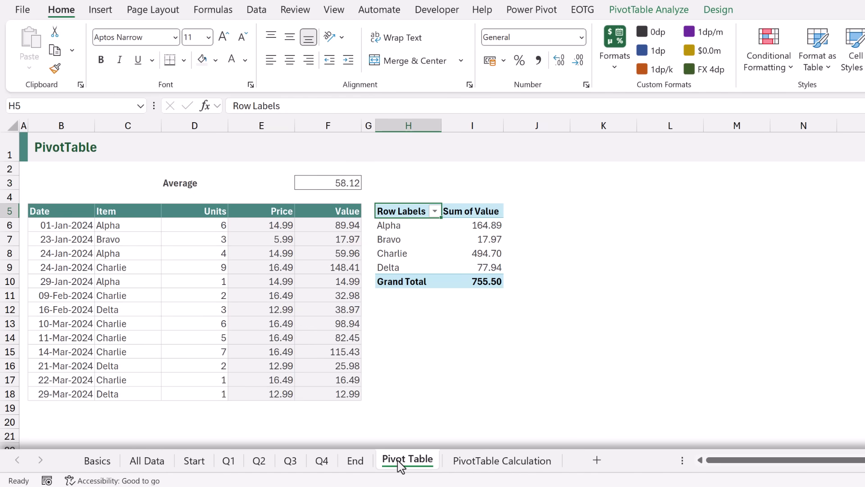
click(101, 10)
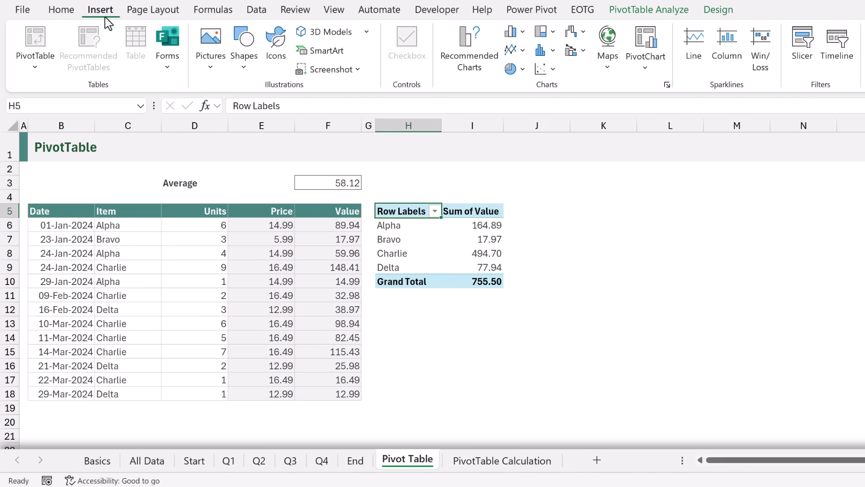
click(803, 47)
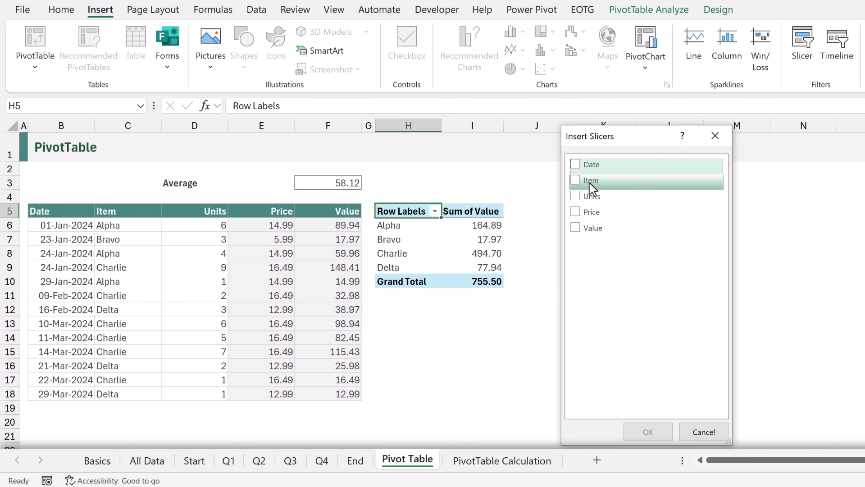
click(576, 182)
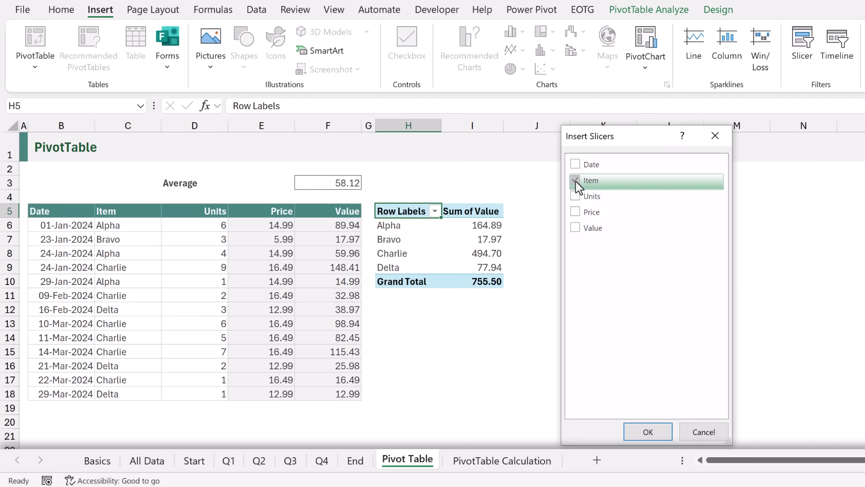
click(649, 433)
- Move the slicer to E3 on PivotTable Calculation and filter to Alpha and Charlie (659.59)
key(ctrl+x)
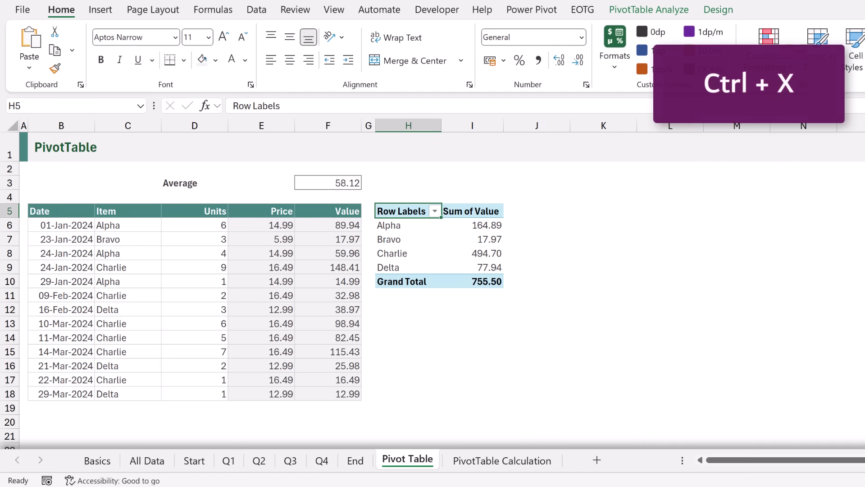
click(500, 460)
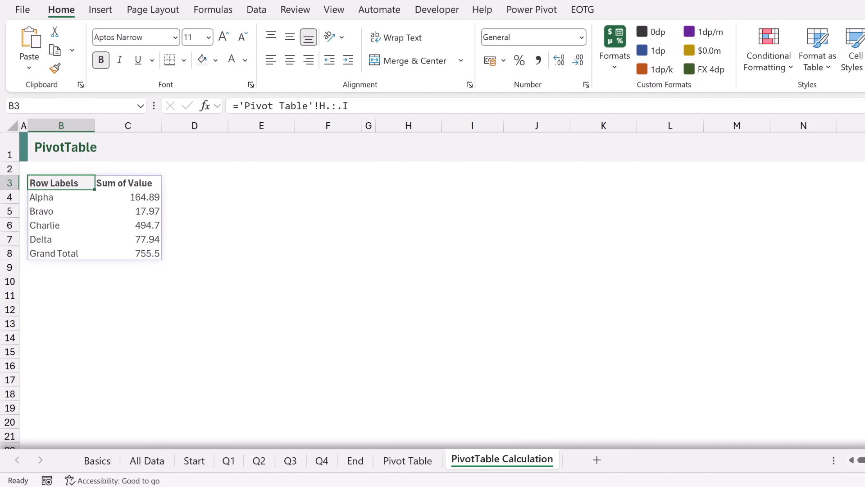
click(254, 186)
key(ctrl+v)
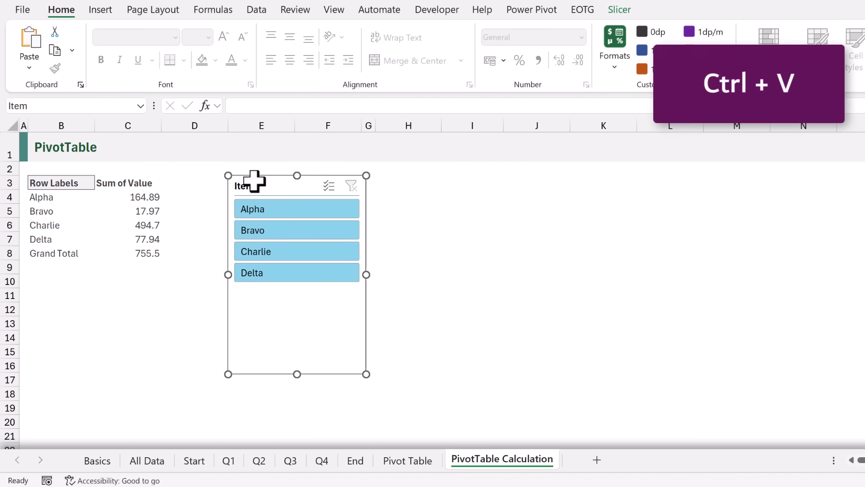
click(330, 217)
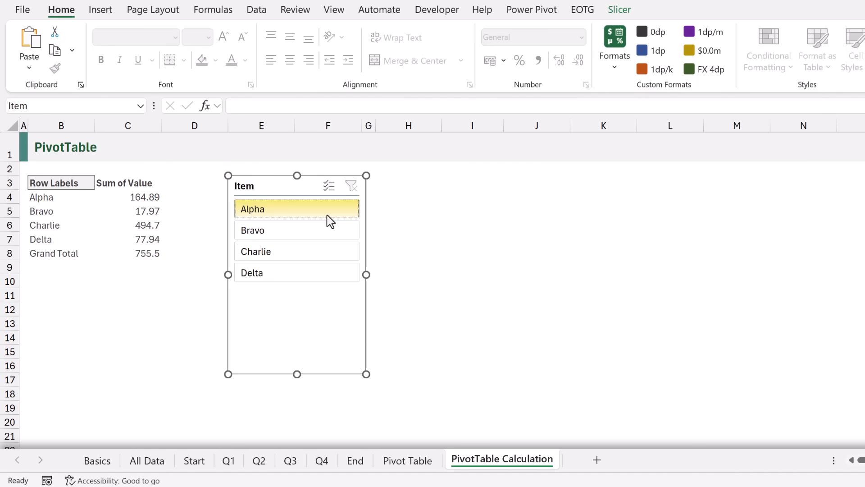
ctrl+click(320, 246)
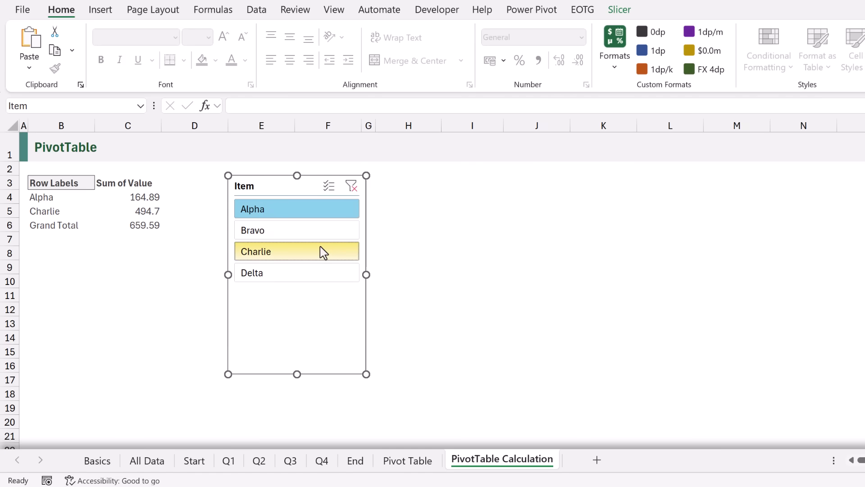